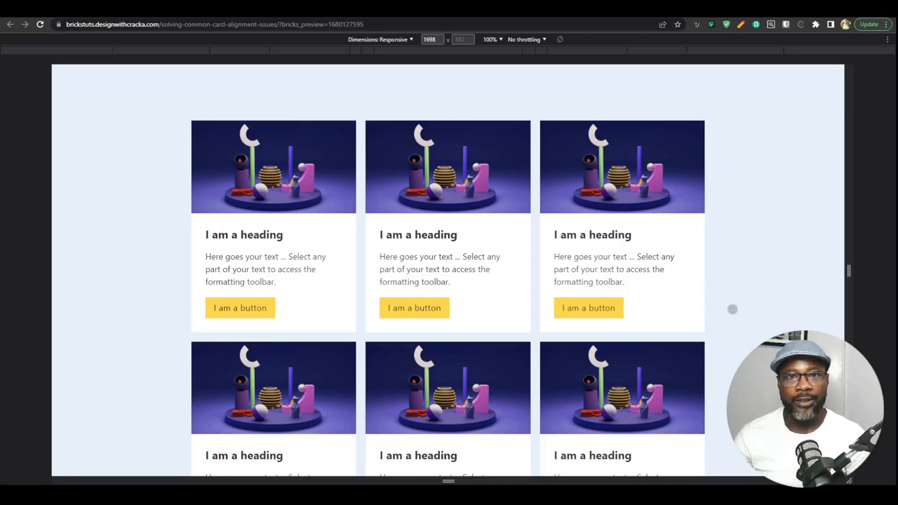
Narrow the responsive preview of the card page to 882 px and widen it to 1512 px to examine how the cards reflow
{"action": "left_click_drag", "start_coordinate": [847, 270], "coordinate": [824, 270]}
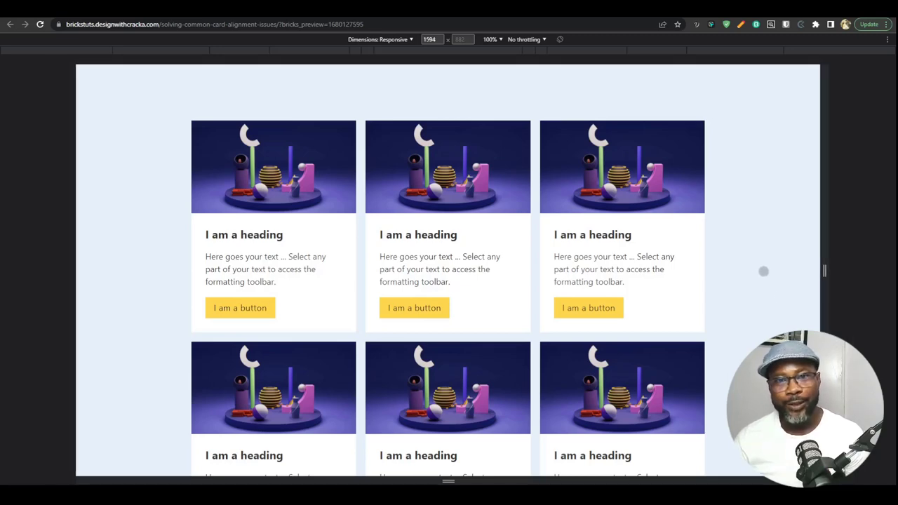
{"action": "left_click_drag", "start_coordinate": [824, 270], "coordinate": [694, 291]}
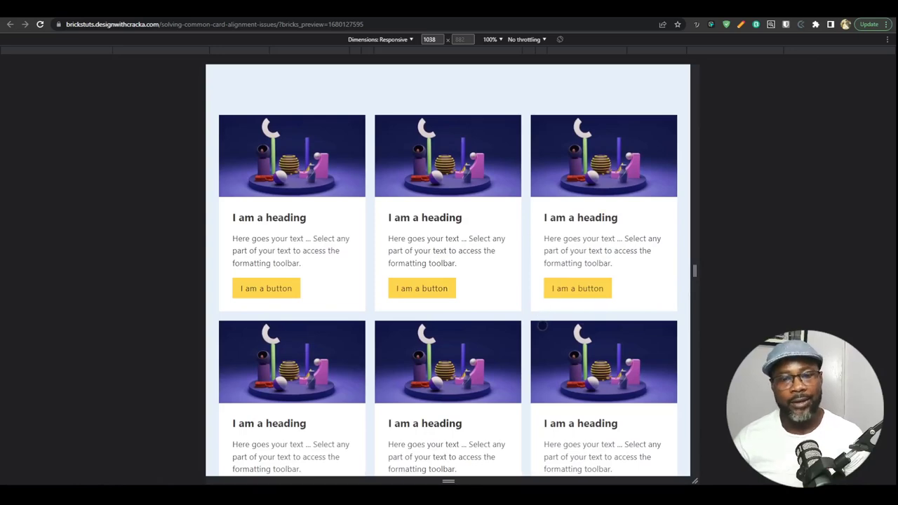
{"action": "left_click_drag", "start_coordinate": [692, 271], "coordinate": [658, 284]}
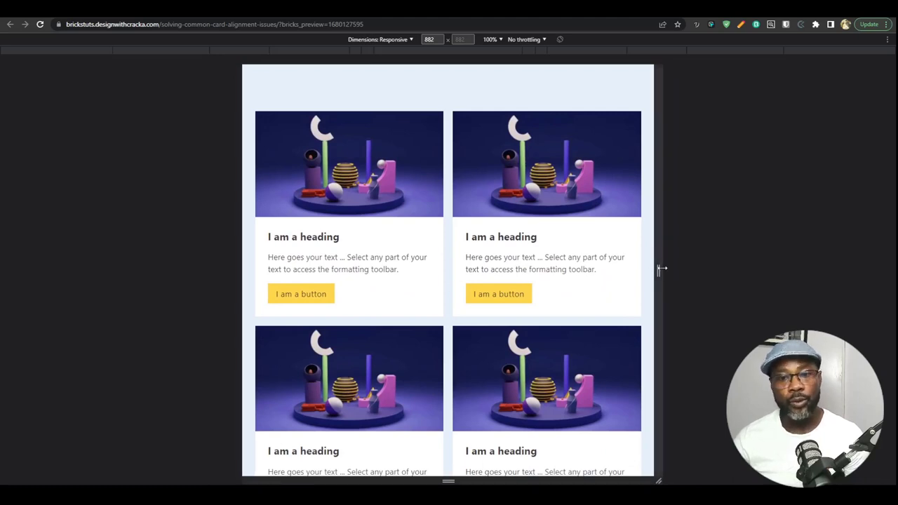
{"action": "left_click_drag", "start_coordinate": [661, 270], "coordinate": [805, 270]}
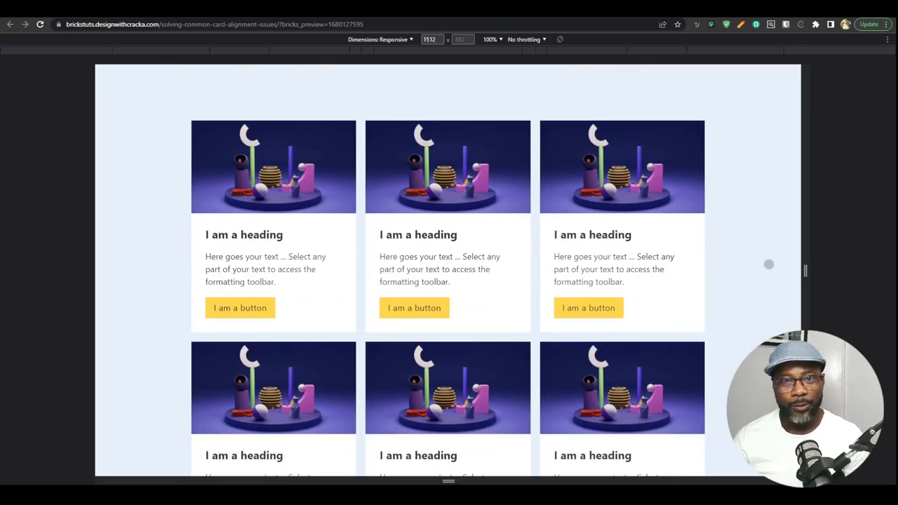
Switch to the Bricks editor and examine the section, its container and the card blocks in the page structure
{"action": "left_click", "coordinate": [730, 8]}
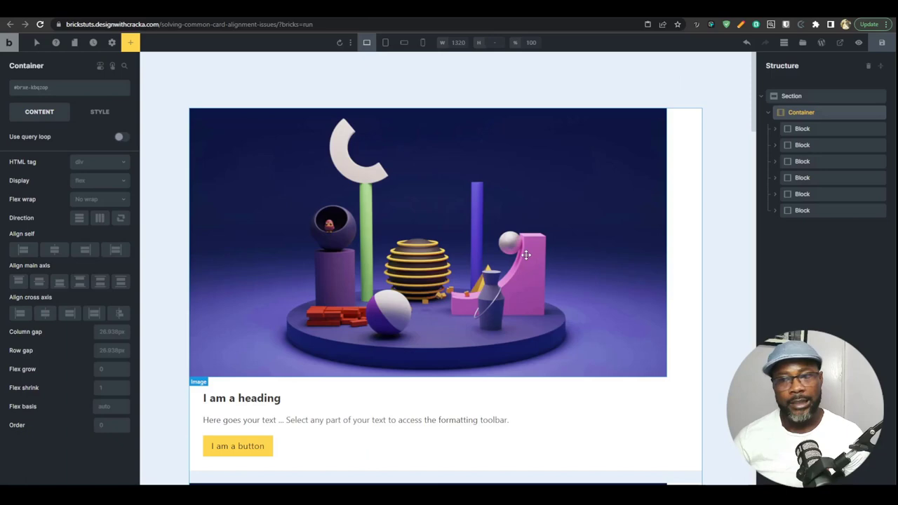
{"action": "left_click", "coordinate": [820, 98]}
{"action": "left_click", "coordinate": [801, 115]}
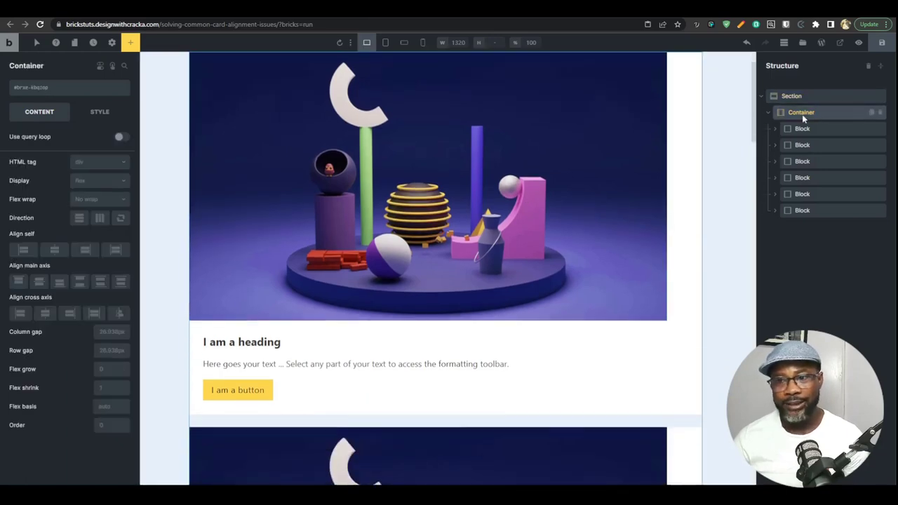
{"action": "left_click", "coordinate": [802, 129]}
{"action": "left_click", "coordinate": [801, 144]}
{"action": "left_click", "coordinate": [801, 161]}
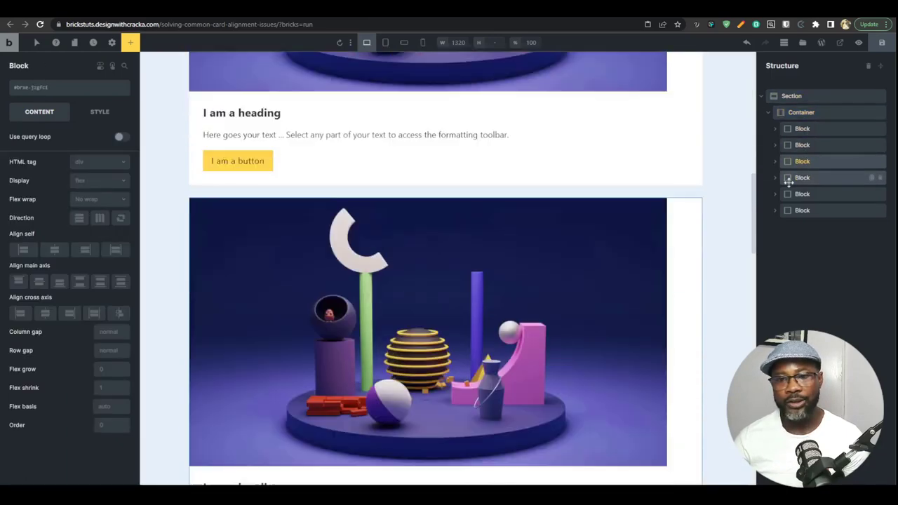
{"action": "scroll", "coordinate": [649, 210], "scroll_direction": "up", "scroll_amount": 10}
{"action": "left_click", "coordinate": [671, 161]}
{"action": "scroll", "coordinate": [606, 207], "scroll_direction": "up", "scroll_amount": 3}
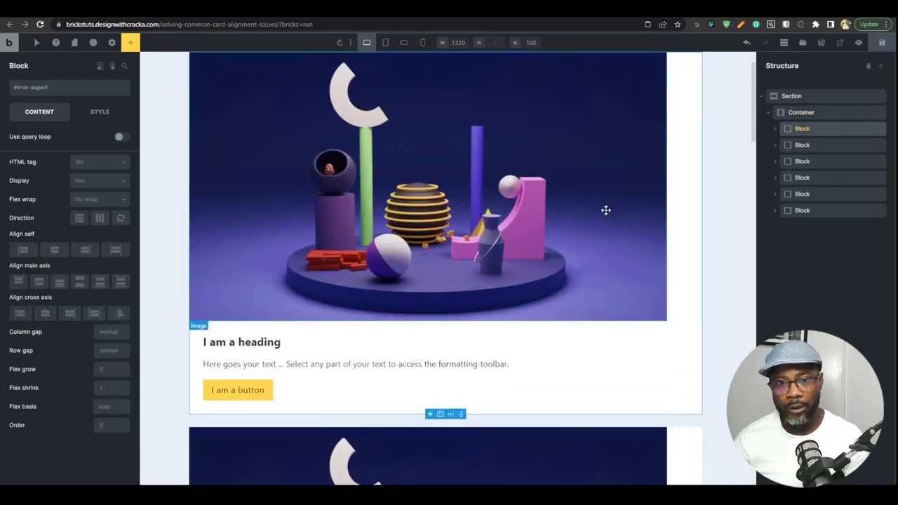
Set the display of the container holding the card blocks to grid
{"action": "left_click", "coordinate": [799, 112]}
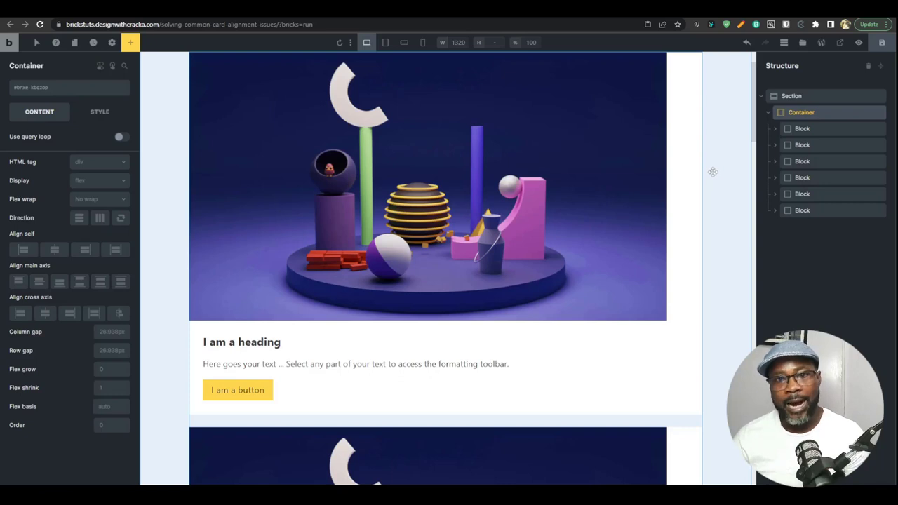
{"action": "left_click", "coordinate": [793, 96]}
{"action": "left_click", "coordinate": [803, 112]}
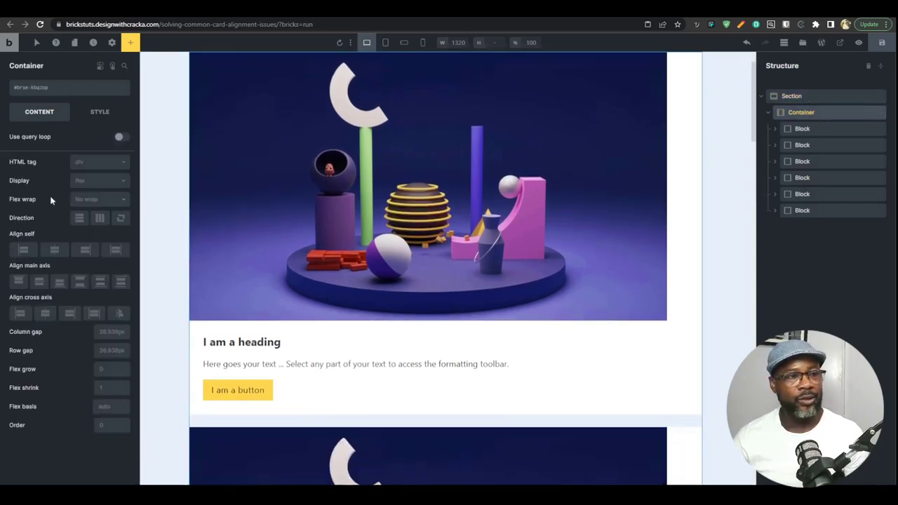
{"action": "left_click", "coordinate": [80, 183]}
{"action": "left_click", "coordinate": [92, 213]}
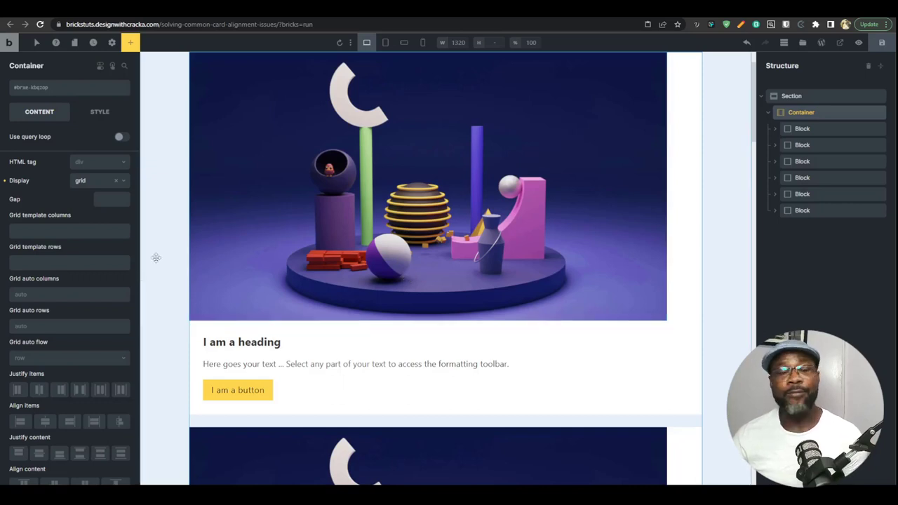
Set the container's grid template columns to 1fr 1fr 1fr
{"action": "left_click", "coordinate": [81, 231]}
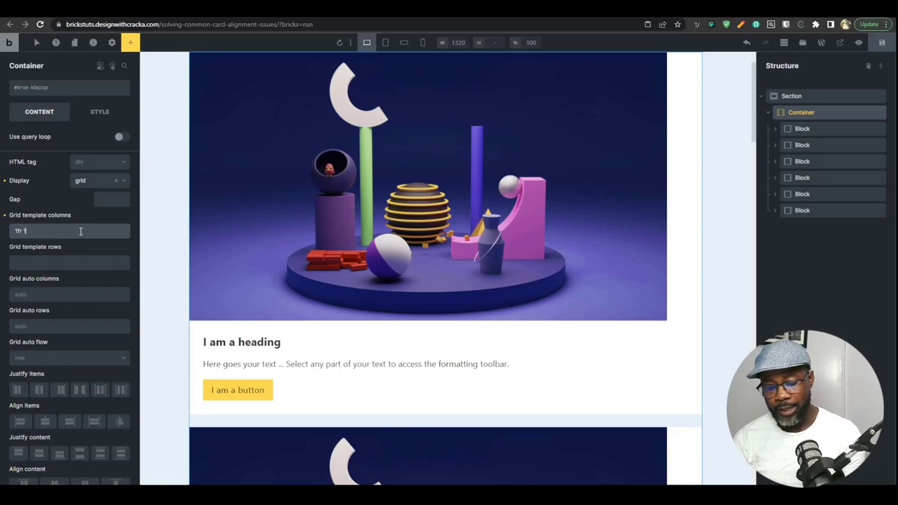
{"action": "type", "text": "fr"}
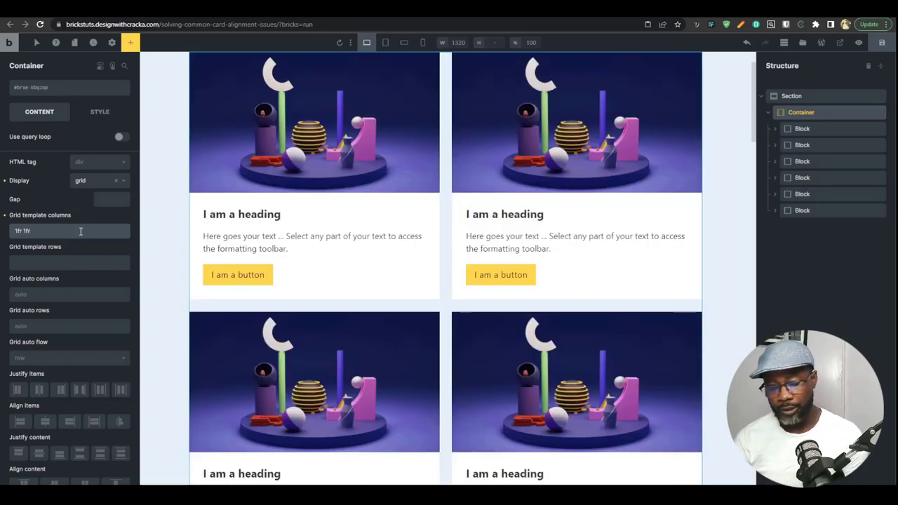
{"action": "type", "text": " 1fr"}
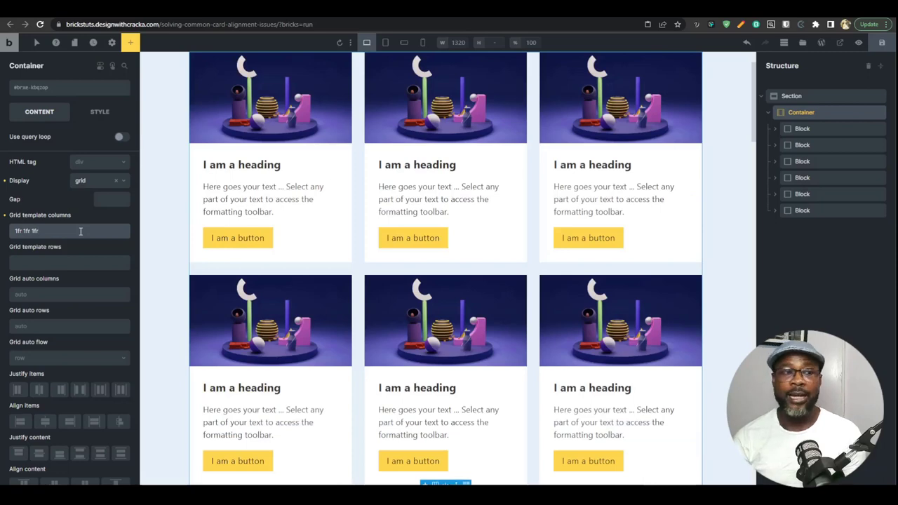
Try a fourth 1fr column in the container's grid template columns and remove it again
{"action": "type", "text": " 1fr"}
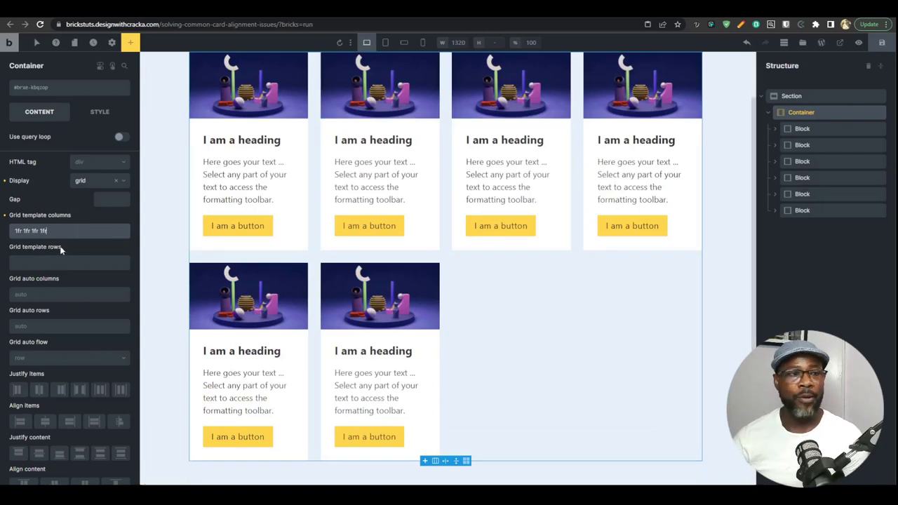
{"action": "key", "text": "BackSpace"}
{"action": "key", "text": "BackSpace"}
{"action": "key", "text": "BackSpace"}
{"action": "key", "text": "BackSpace"}
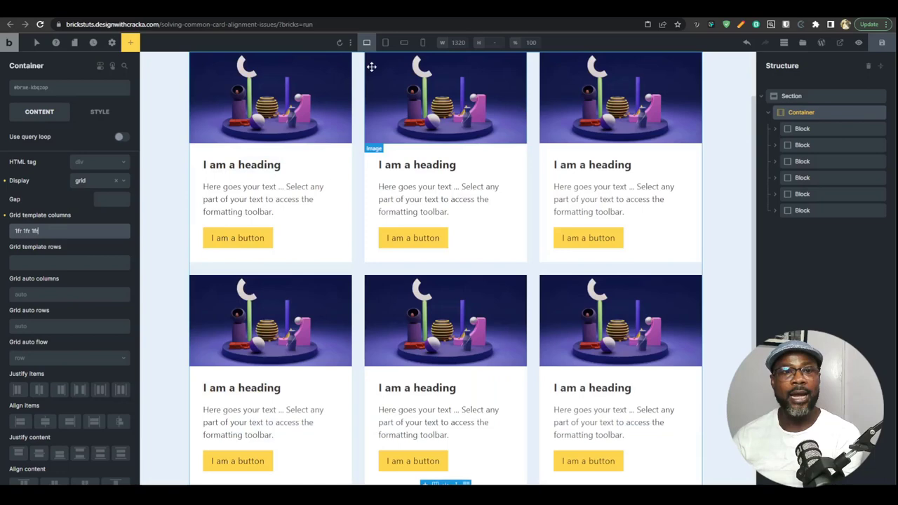
Set the container's grid template columns to 1fr 1fr for the mobile landscape breakpoint
{"action": "left_click", "coordinate": [386, 44]}
{"action": "left_click", "coordinate": [404, 42]}
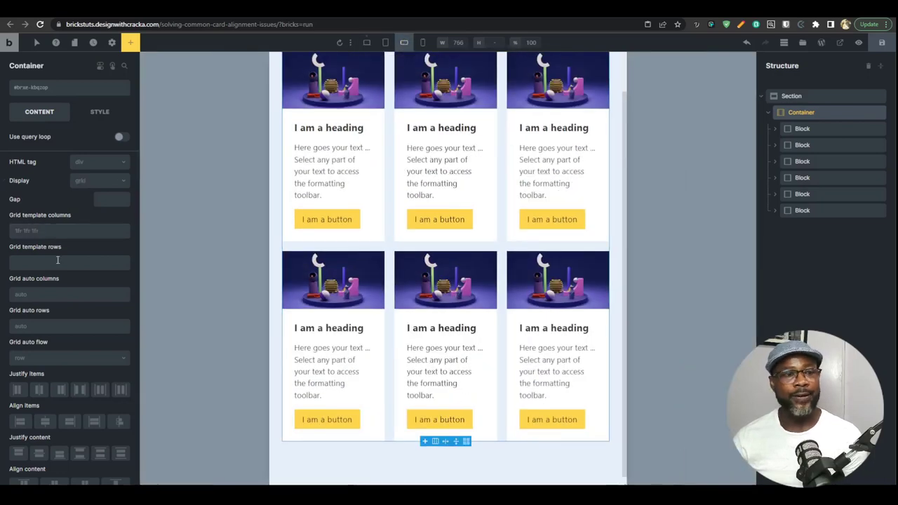
{"action": "triple_click", "coordinate": [63, 234]}
{"action": "type", "text": "1f"}
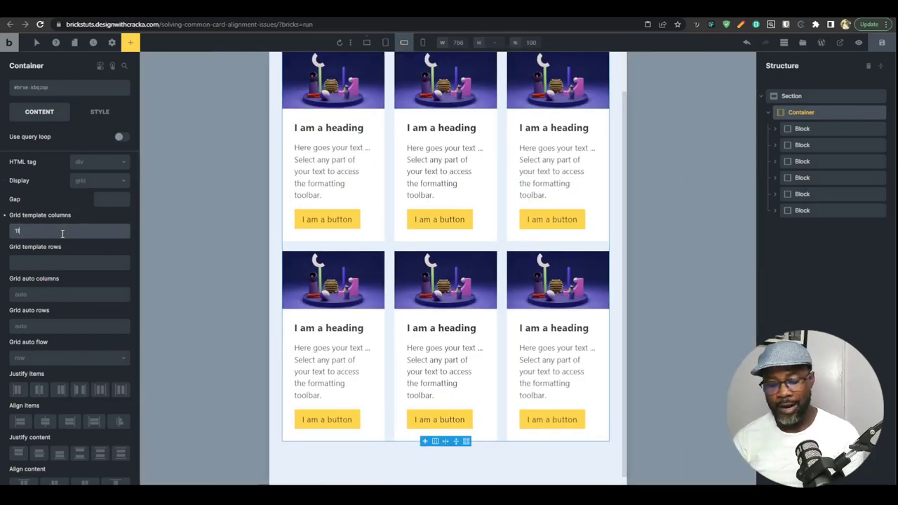
{"action": "type", "text": "r 1fr"}
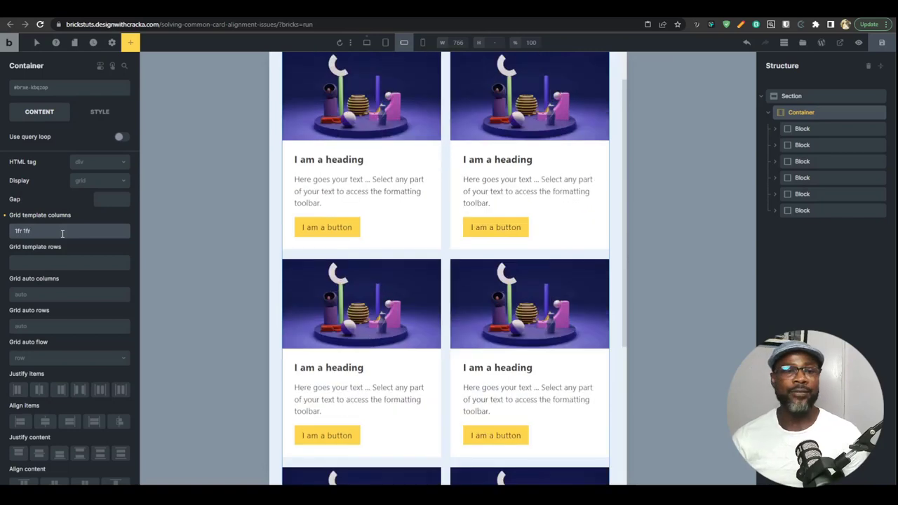
Clear the container's grid template columns for both the mobile landscape and desktop breakpoints
{"action": "left_click", "coordinate": [4, 216]}
{"action": "left_click", "coordinate": [366, 42]}
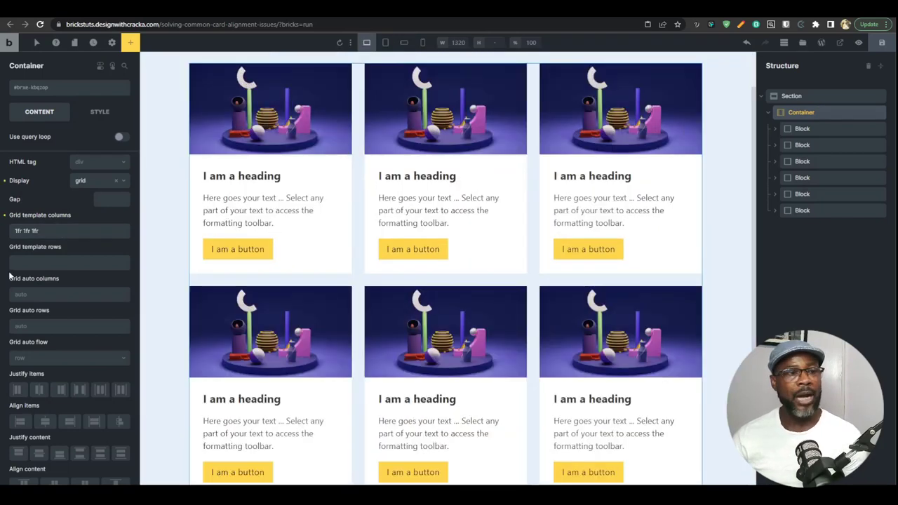
{"action": "left_click", "coordinate": [6, 216]}
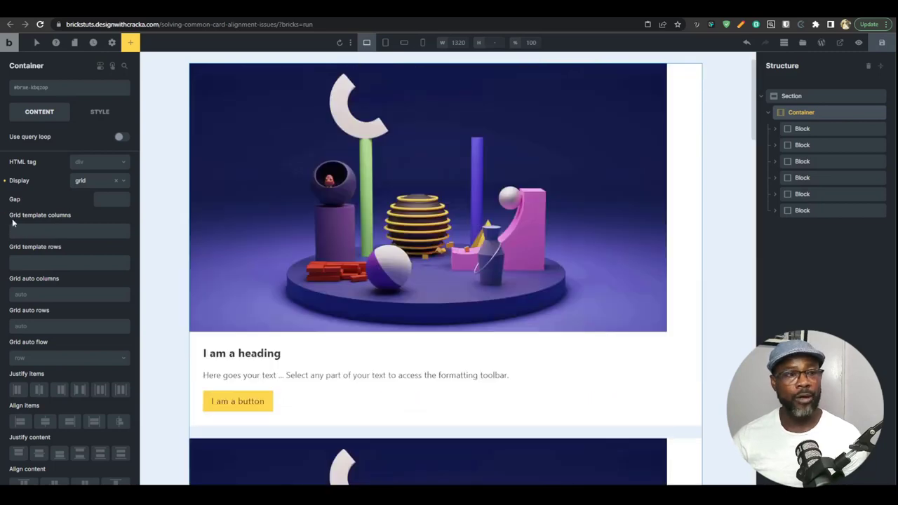
Set the container's desktop grid template columns to repeat(3, 1fr)
{"action": "left_click", "coordinate": [39, 230]}
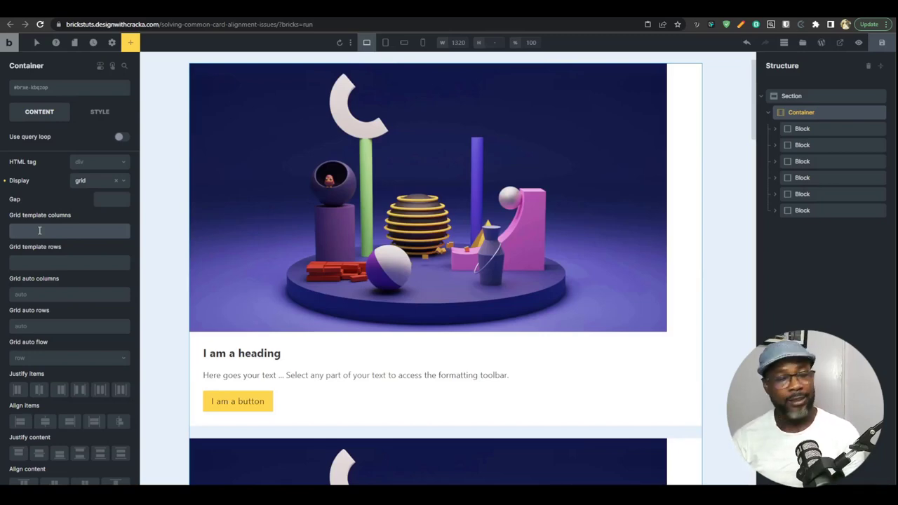
{"action": "type", "text": "repeat"}
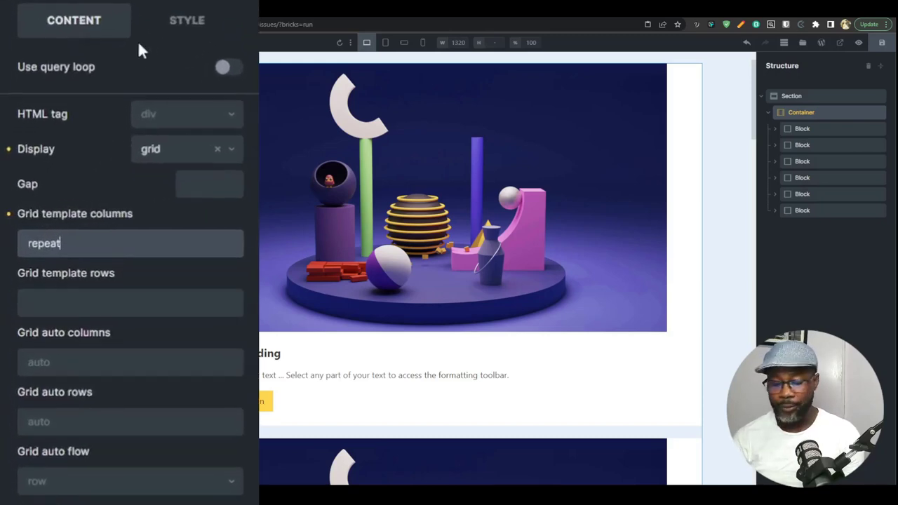
{"action": "type", "text": "()"}
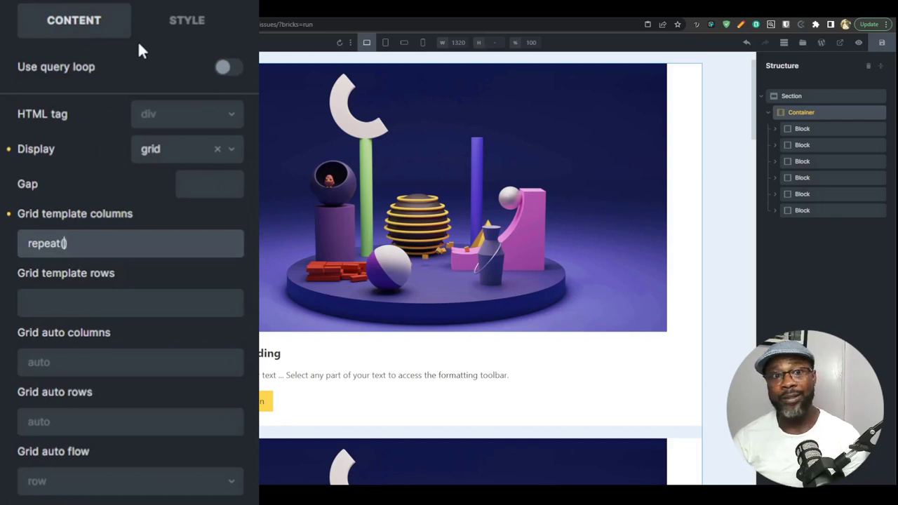
{"action": "type", "text": "3"}
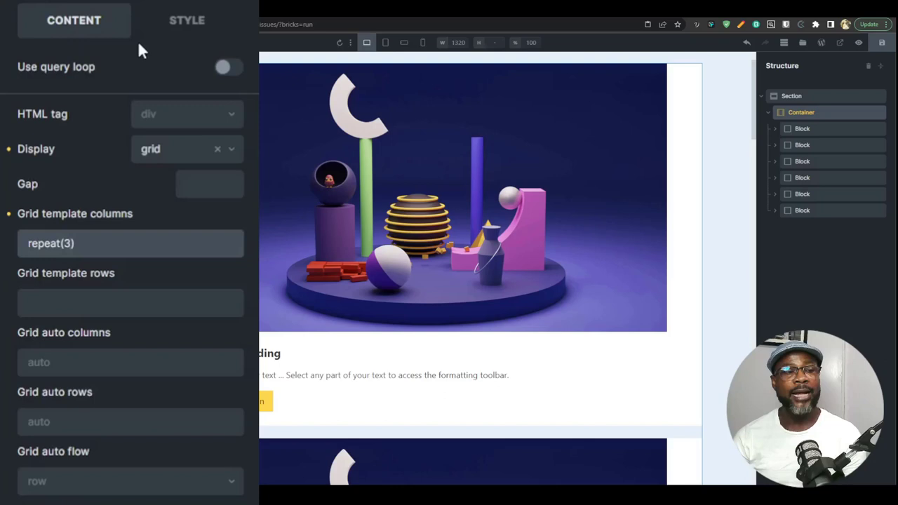
{"action": "type", "text": ", "}
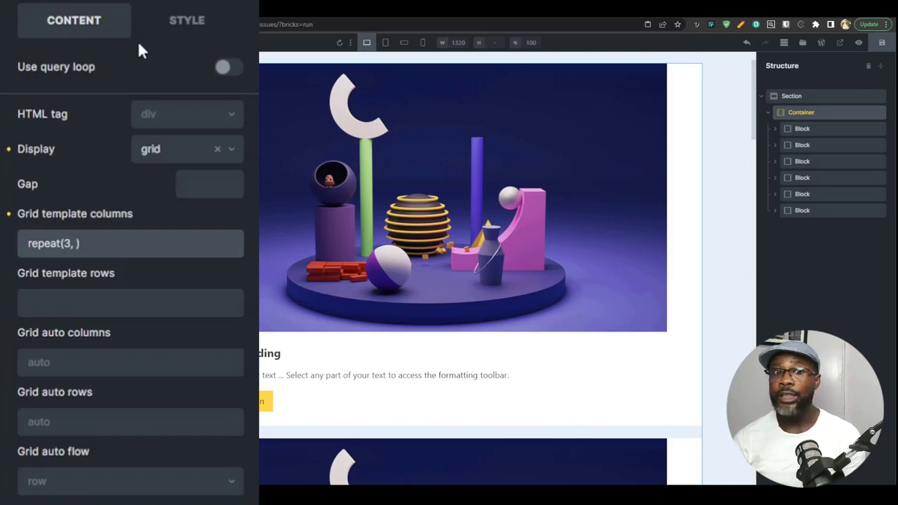
{"action": "type", "text": "1fr"}
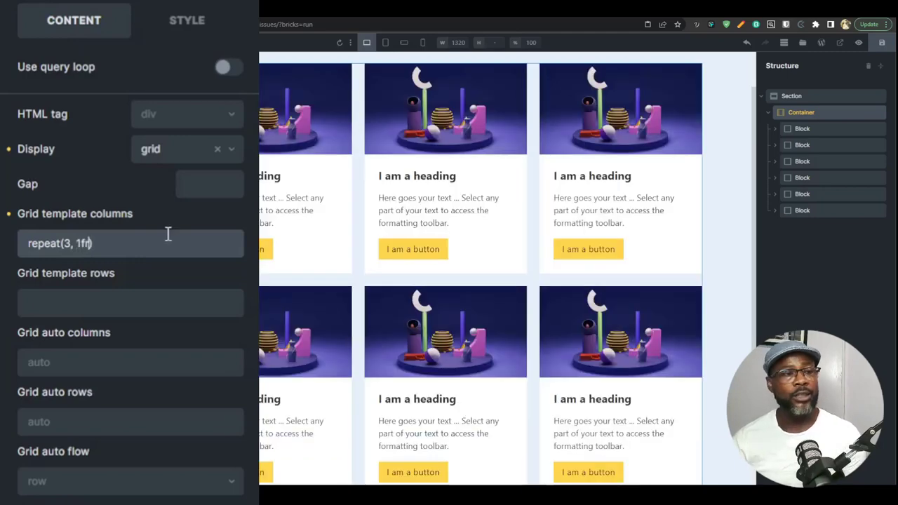
Set the container's grid gap to 2rem and review the spacing between the cards
{"action": "left_click", "coordinate": [194, 185]}
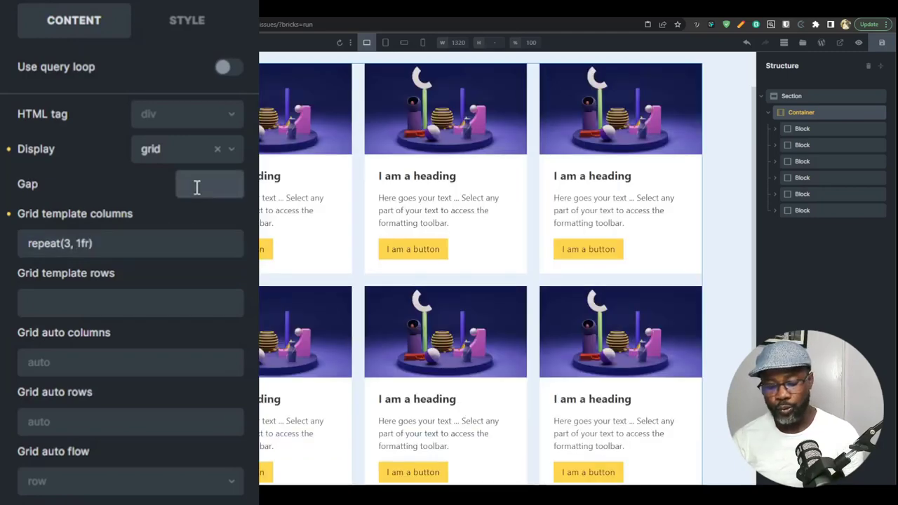
{"action": "type", "text": "2rem"}
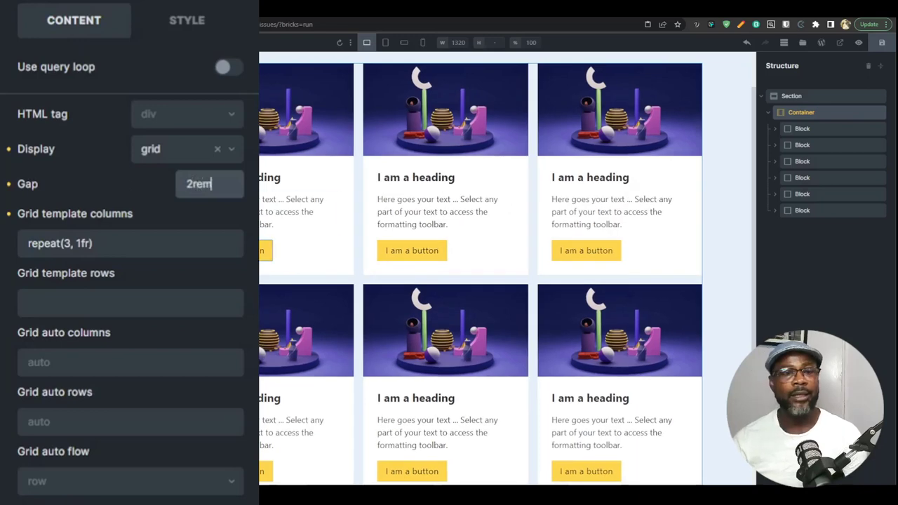
{"action": "scroll", "coordinate": [327, 225], "scroll_direction": "down", "scroll_amount": 1}
{"action": "scroll", "coordinate": [385, 310], "scroll_direction": "up", "scroll_amount": 2}
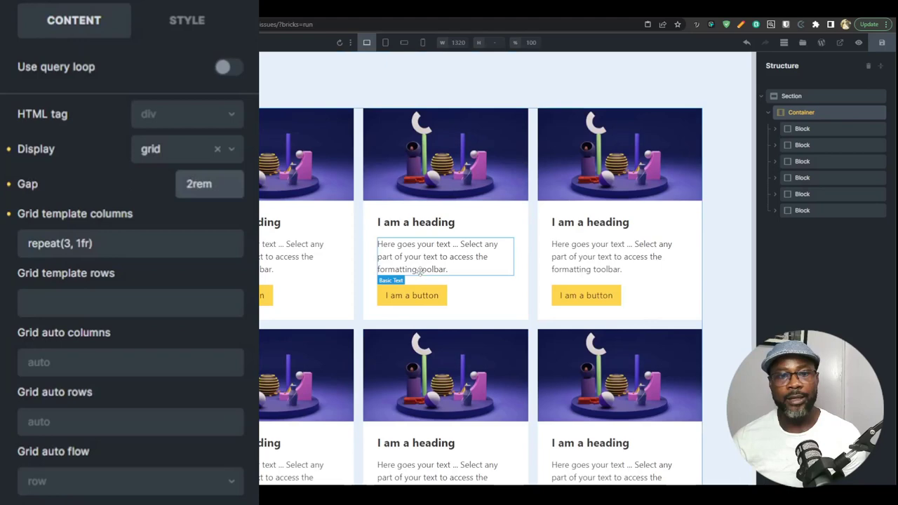
Preview the card grid at the tablet and mobile portrait breakpoints and return to the desktop view
{"action": "left_click", "coordinate": [385, 43]}
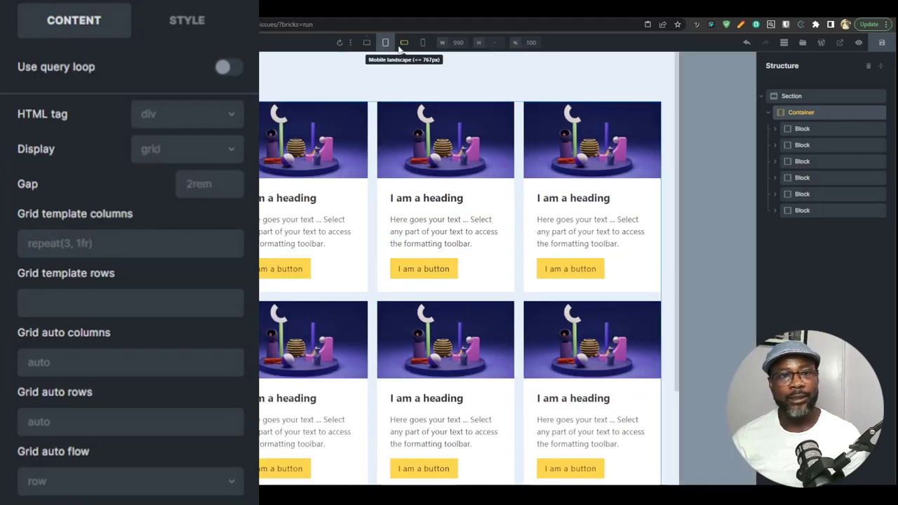
{"action": "left_click", "coordinate": [422, 43]}
{"action": "left_click", "coordinate": [367, 42]}
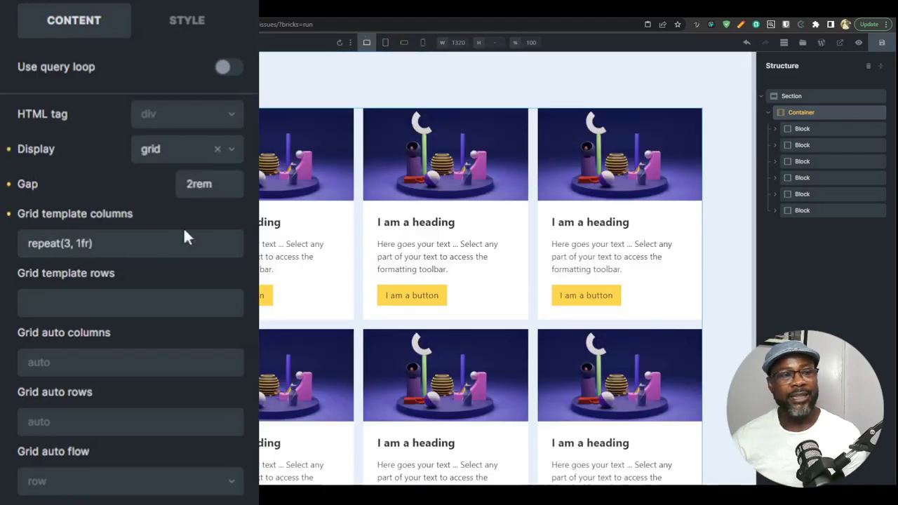
Replace the fixed column count in the container's grid template columns with auto-fit, giving repeat(auto-fit, 1fr)
{"action": "left_click", "coordinate": [155, 244]}
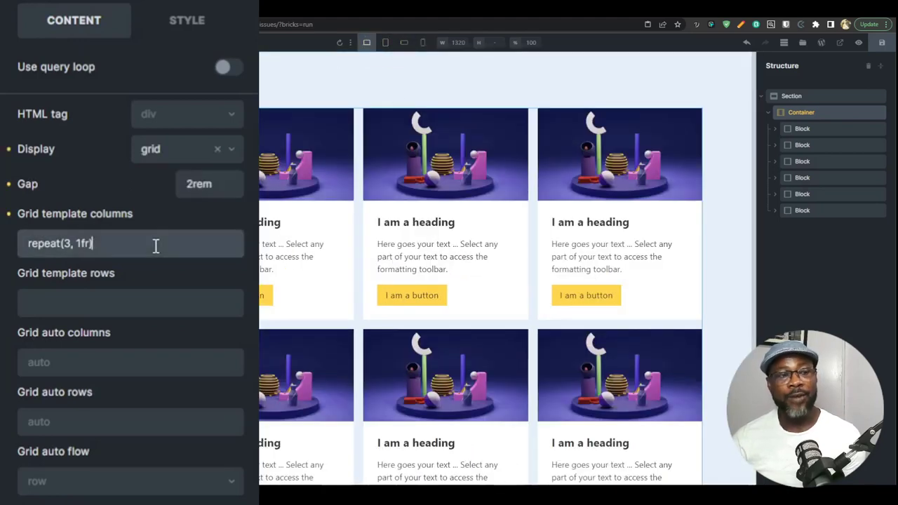
{"action": "double_click", "coordinate": [67, 243]}
{"action": "double_click", "coordinate": [67, 242]}
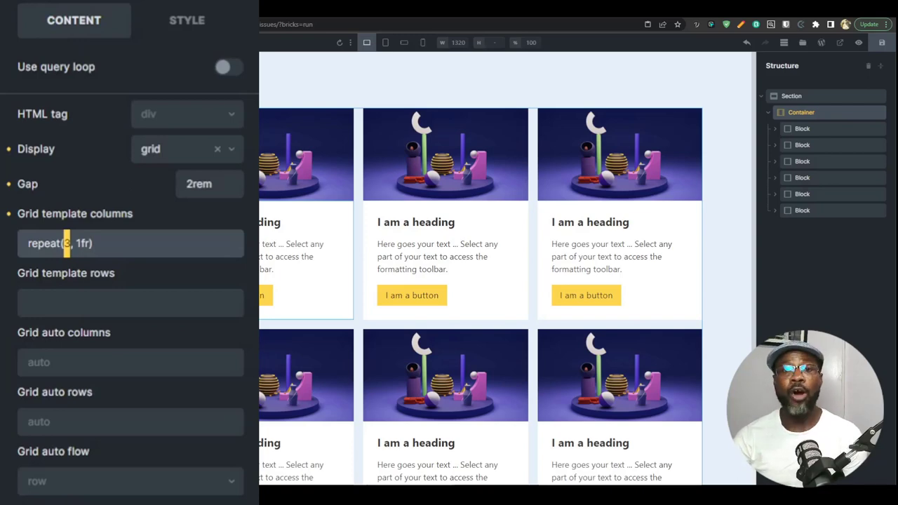
{"action": "type", "text": "auto"}
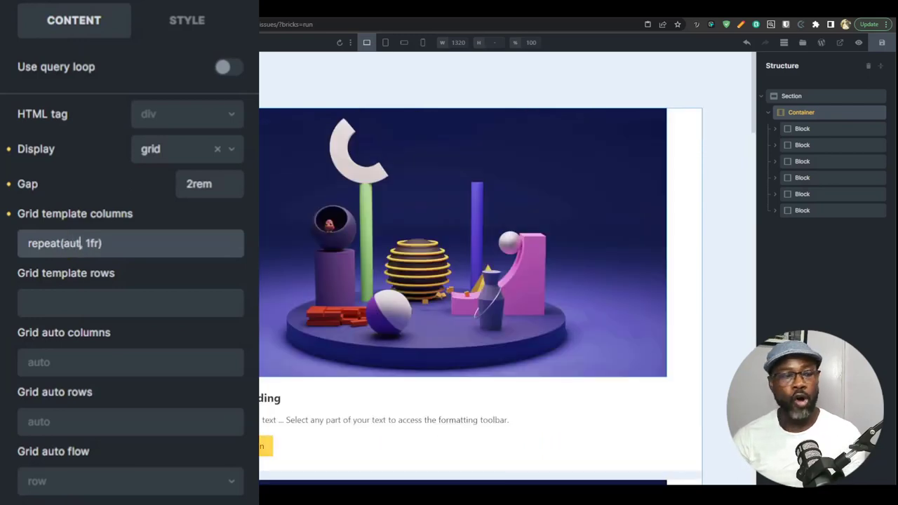
{"action": "type", "text": "-fit"}
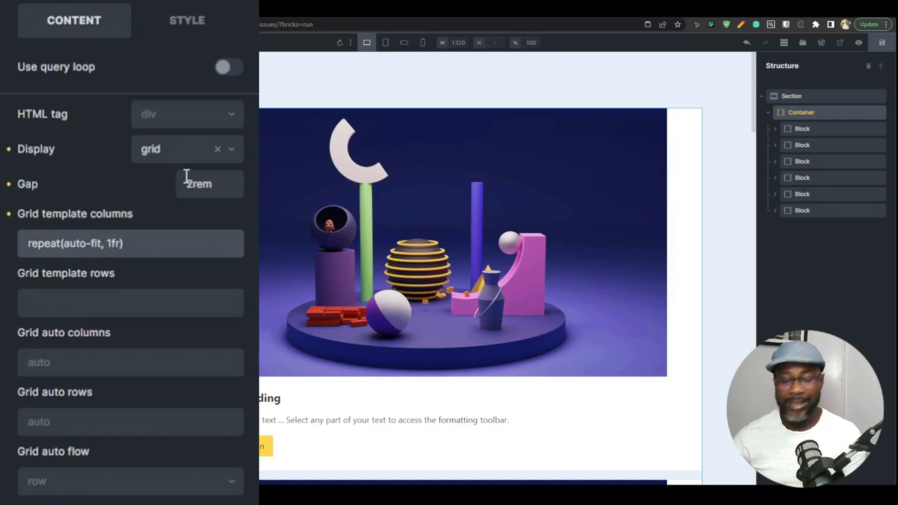
Replace the 1fr column size in the container's repeat() function with minmax(250px, 1fr)
{"action": "key", "text": "shift+Right"}
{"action": "key", "text": "shift+Right"}
{"action": "key", "text": "shift+Right"}
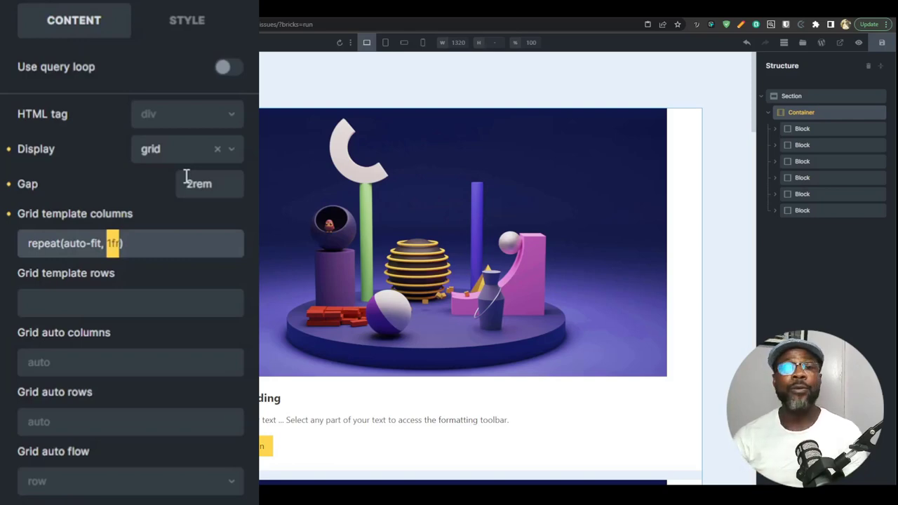
{"action": "type", "text": "minmax"}
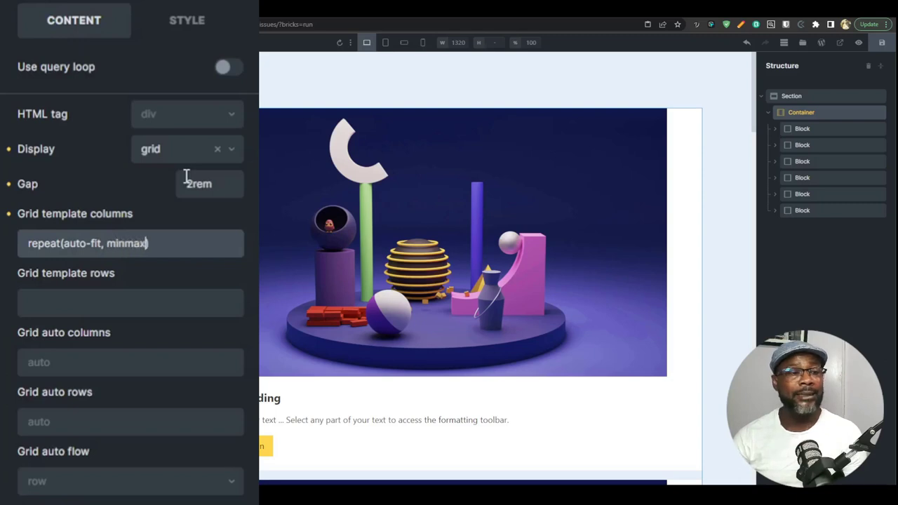
{"action": "type", "text": "("}
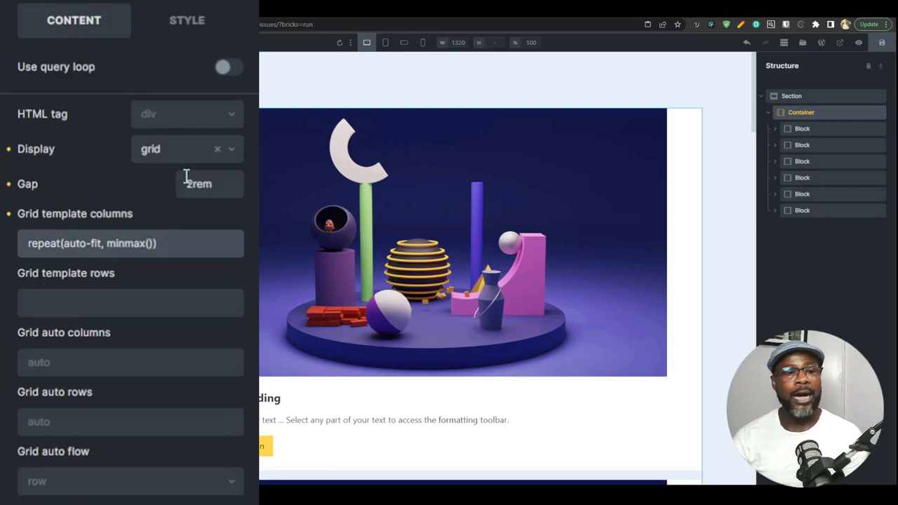
{"action": "type", "text": "250"}
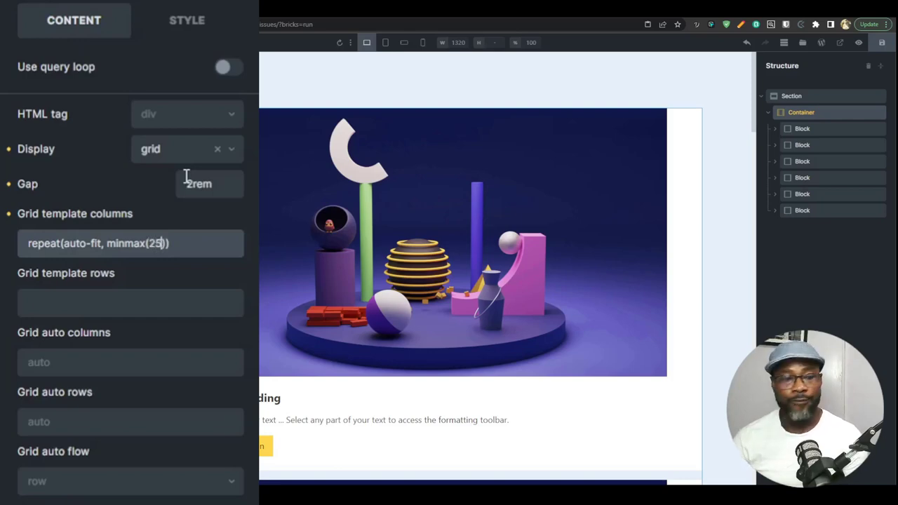
{"action": "type", "text": "px"}
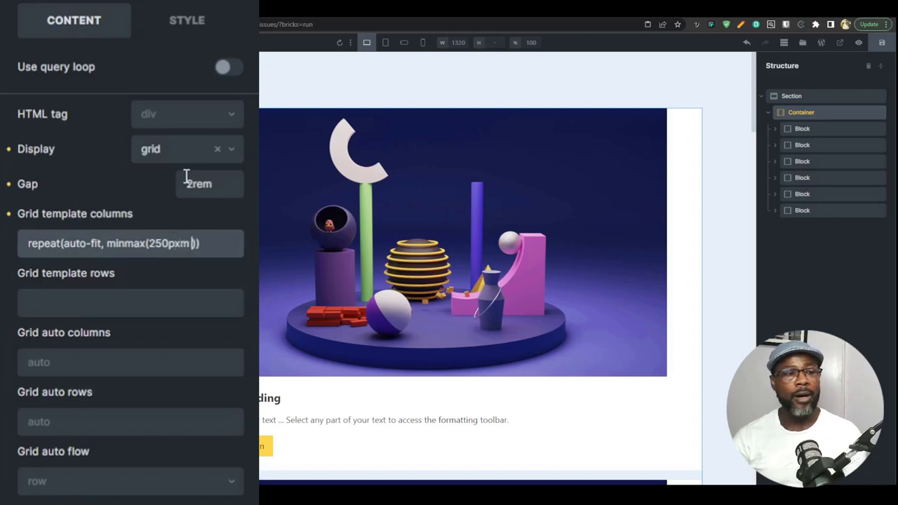
{"action": "type", "text": ","}
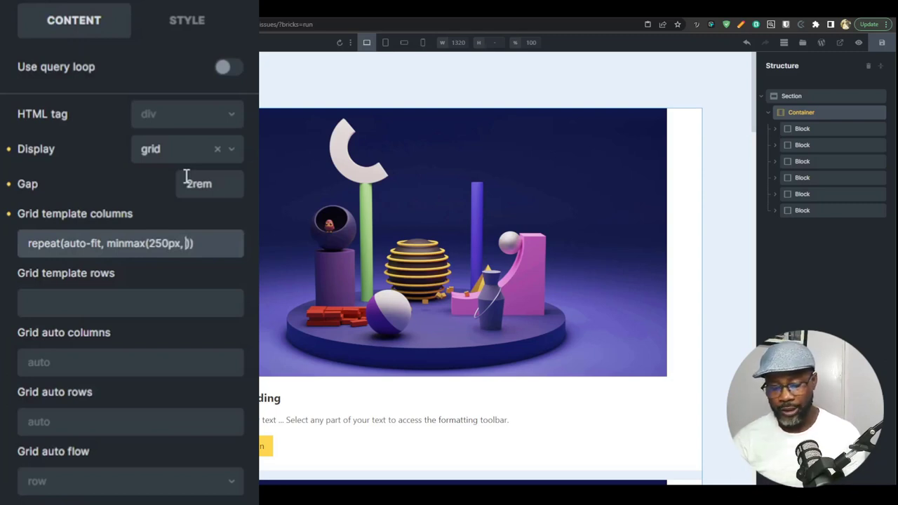
{"action": "type", "text": "1fr"}
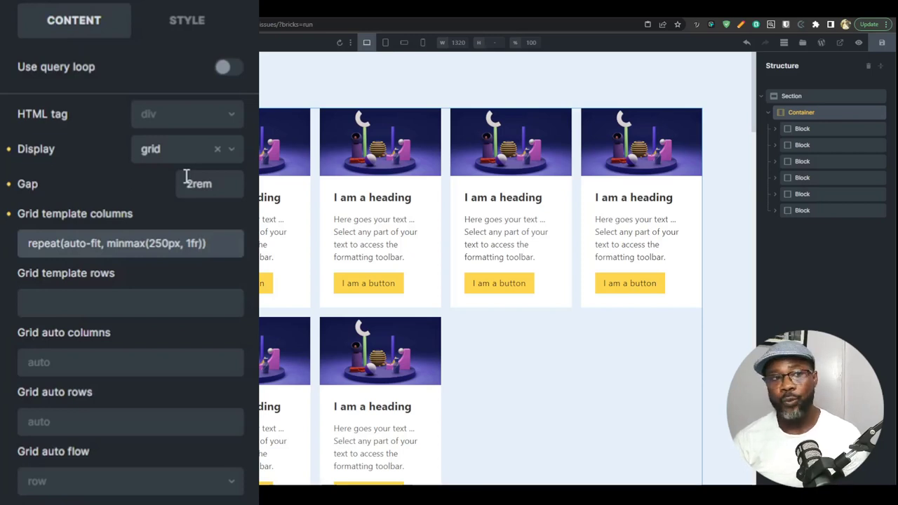
Open the Container element settings in the theme styles and check the default container width
{"action": "left_click", "coordinate": [112, 41]}
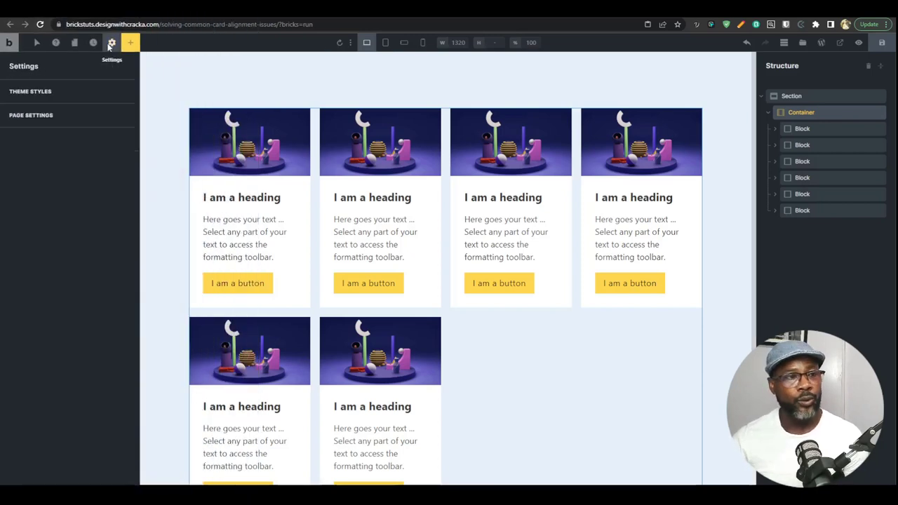
{"action": "left_click", "coordinate": [42, 91]}
{"action": "scroll", "coordinate": [70, 210], "scroll_direction": "down", "scroll_amount": 4}
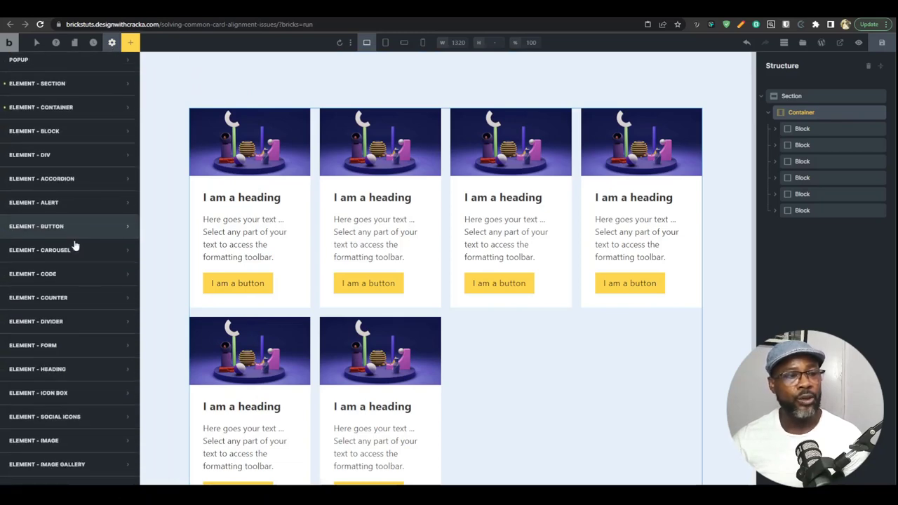
{"action": "left_click", "coordinate": [69, 101]}
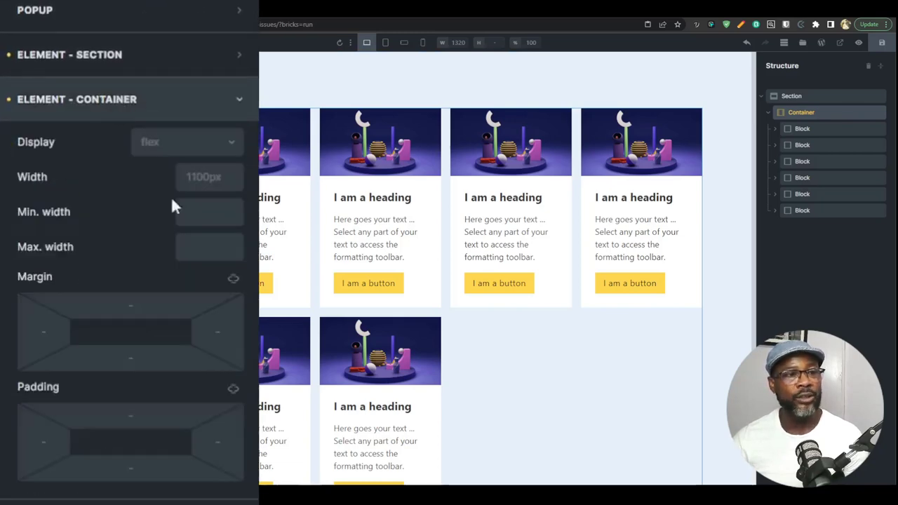
{"action": "left_click", "coordinate": [199, 179]}
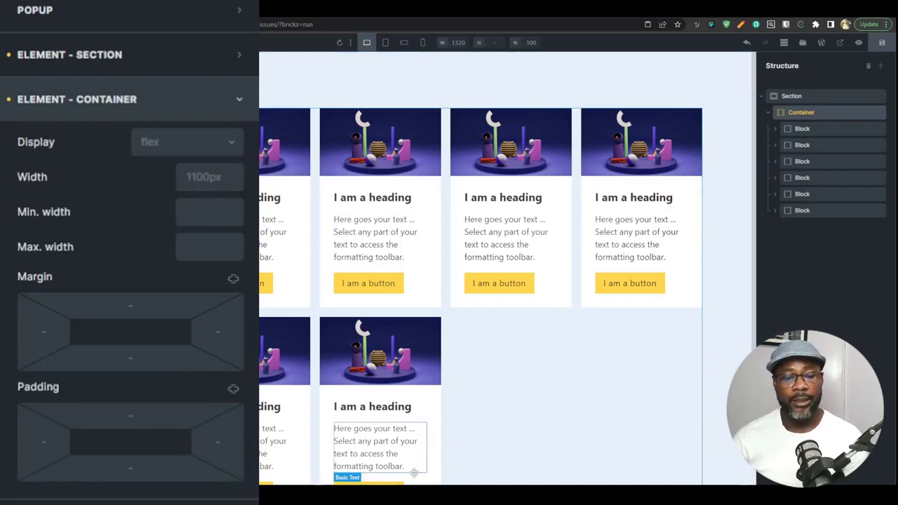
Open Calculator and divide the 1100 px container width by 4
{"action": "key", "text": "XF86Calculator"}
{"action": "type", "text": "1100*"}
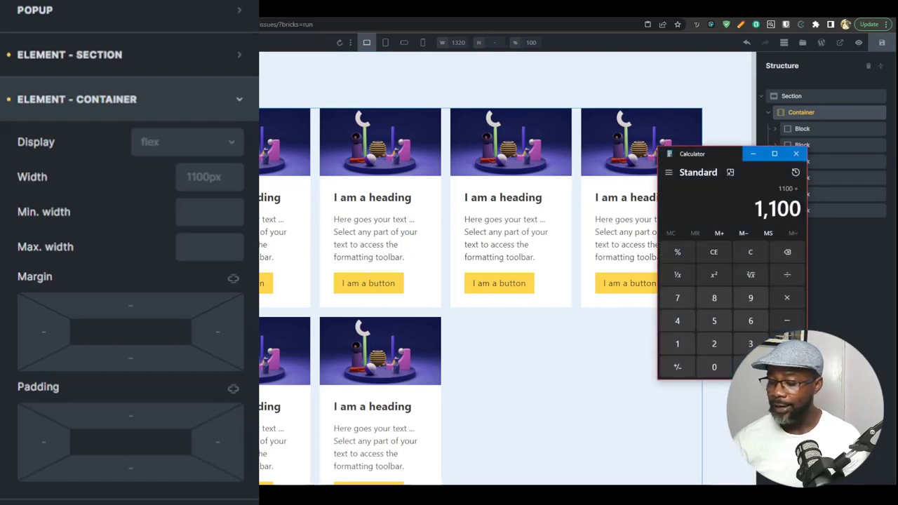
{"action": "type", "text": "/4"}
{"action": "key", "text": "Return"}
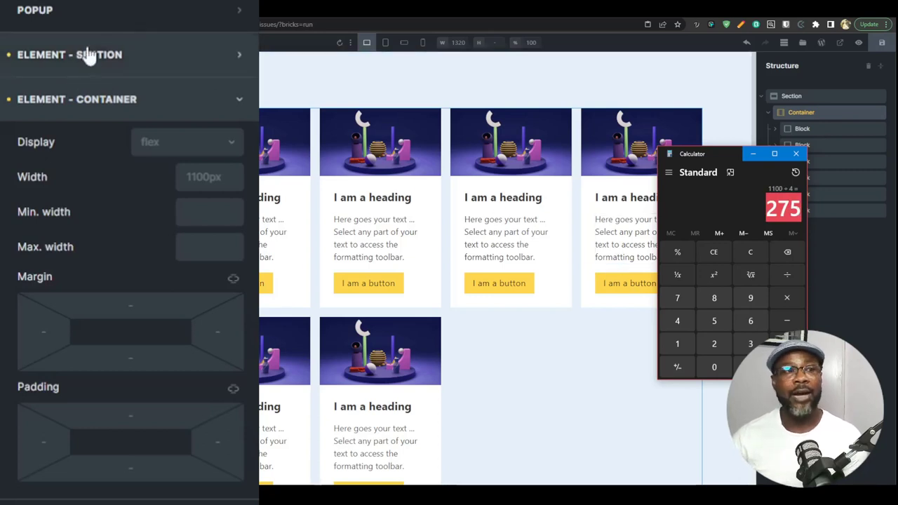
Set the minimum column width in the container's minmax() function to 275px and review the card layout
{"action": "left_click", "coordinate": [817, 112]}
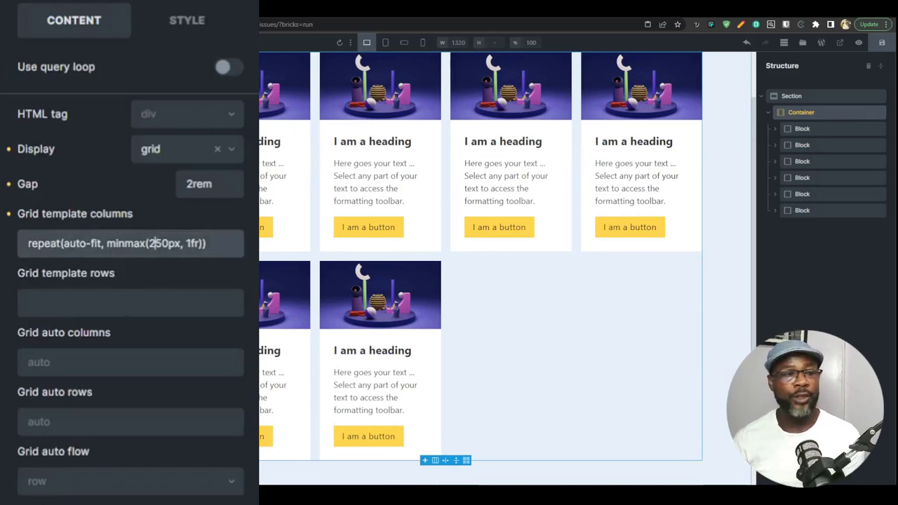
{"action": "left_click_drag", "start_coordinate": [150, 244], "coordinate": [165, 244]}
{"action": "type", "text": "75"}
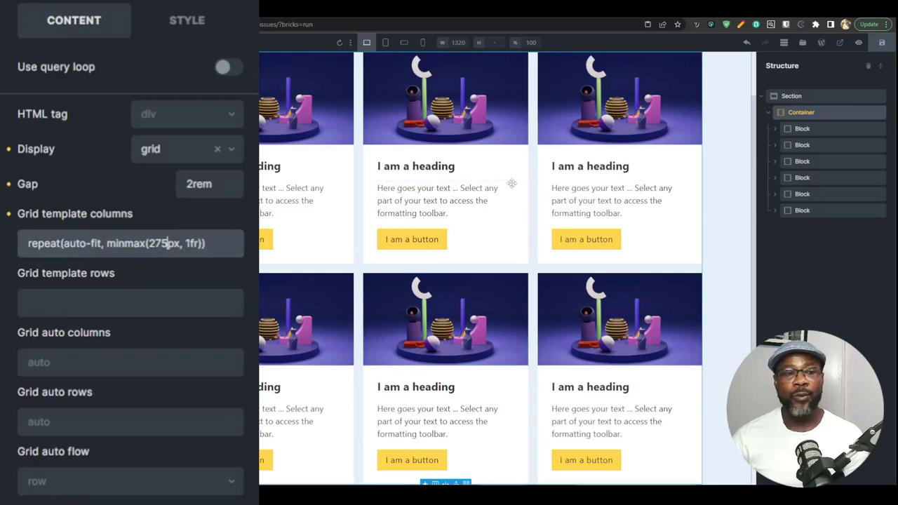
{"action": "scroll", "coordinate": [348, 209], "scroll_direction": "up", "scroll_amount": 1}
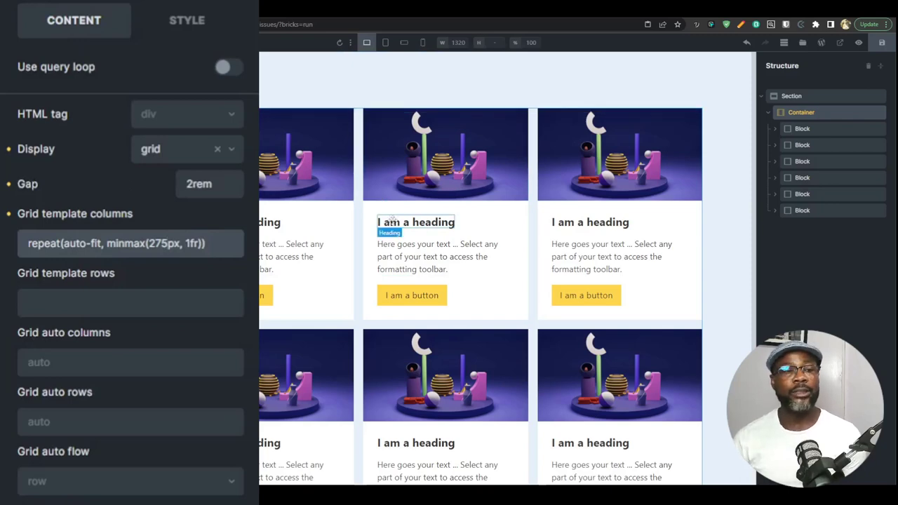
Change the container's minimum grid column width to 280px
{"action": "key", "text": "shift+Left"}
{"action": "key", "text": "shift+Left"}
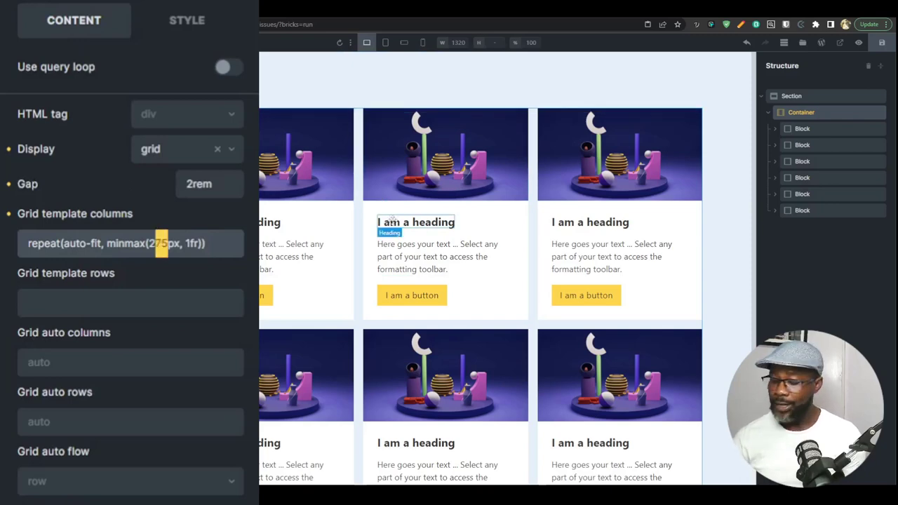
{"action": "type", "text": "80"}
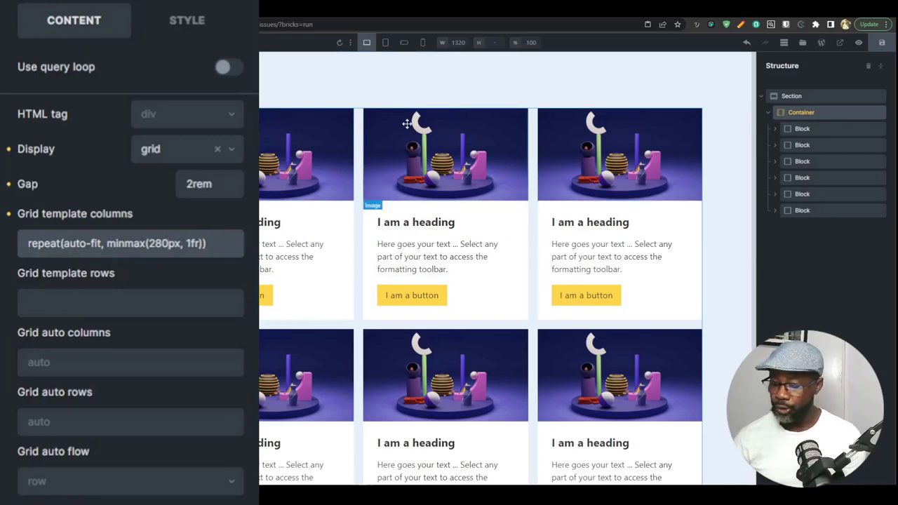
Try a minimum column width of 400px in the container's minmax() function, and restore it to 280px
{"action": "key", "text": "shift+Left"}
{"action": "key", "text": "shift+Left"}
{"action": "key", "text": "shift+Left"}
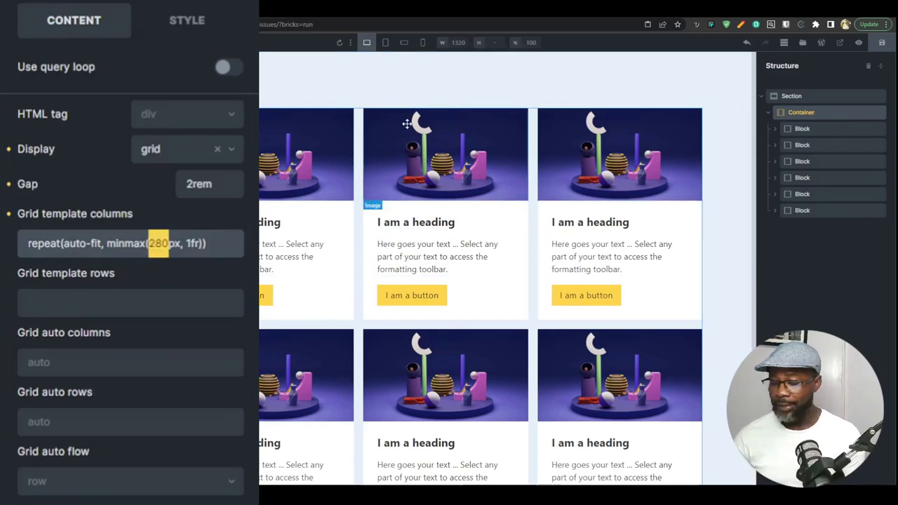
{"action": "type", "text": "400"}
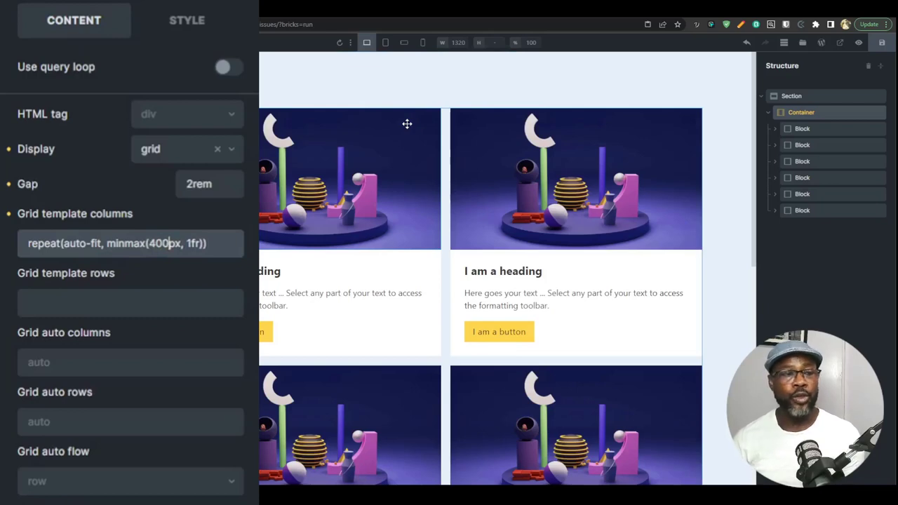
{"action": "key", "text": "shift+Left"}
{"action": "key", "text": "shift+Left"}
{"action": "key", "text": "shift+Left"}
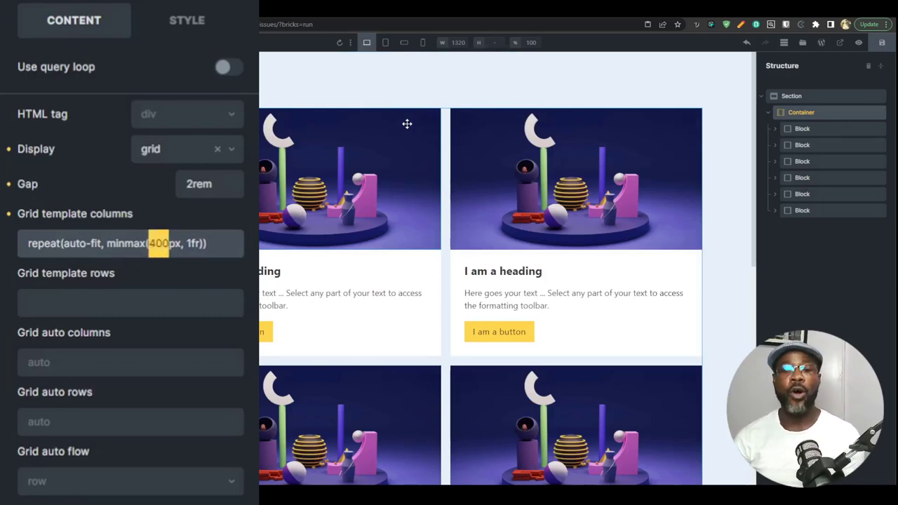
{"action": "type", "text": "280"}
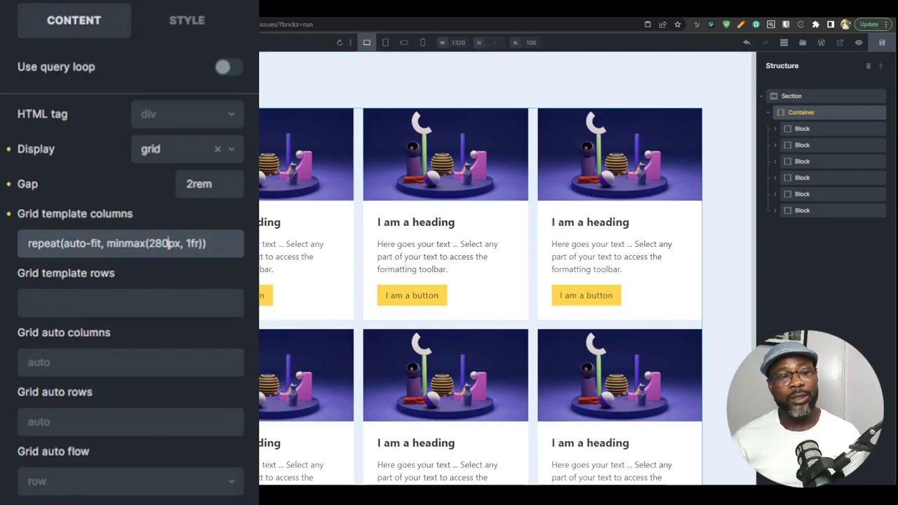
Preview the auto-fit card grid at the tablet, mobile landscape and mobile portrait breakpoints and return to the desktop view
{"action": "left_click", "coordinate": [386, 42]}
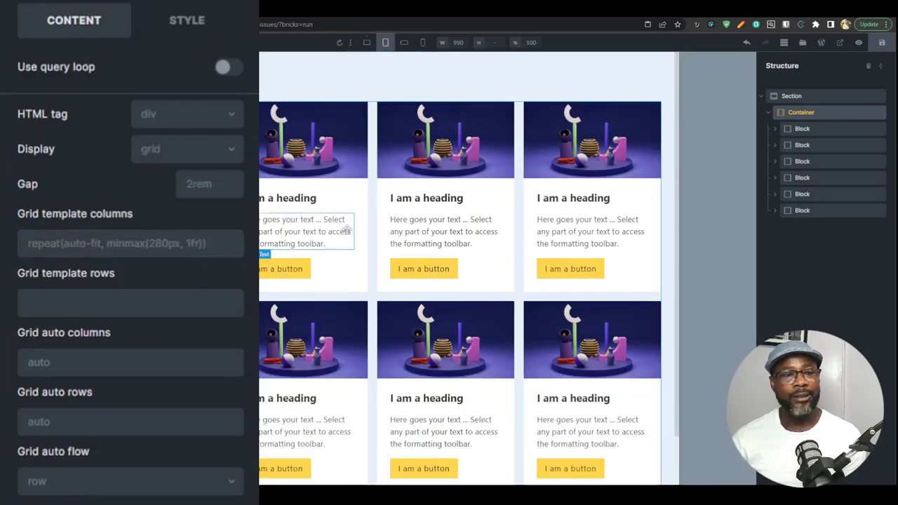
{"action": "left_click", "coordinate": [410, 45]}
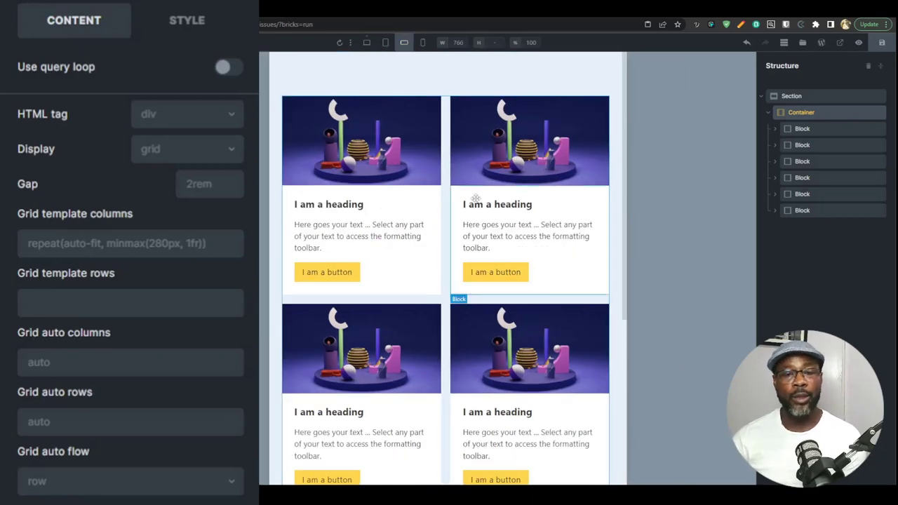
{"action": "left_click", "coordinate": [423, 43]}
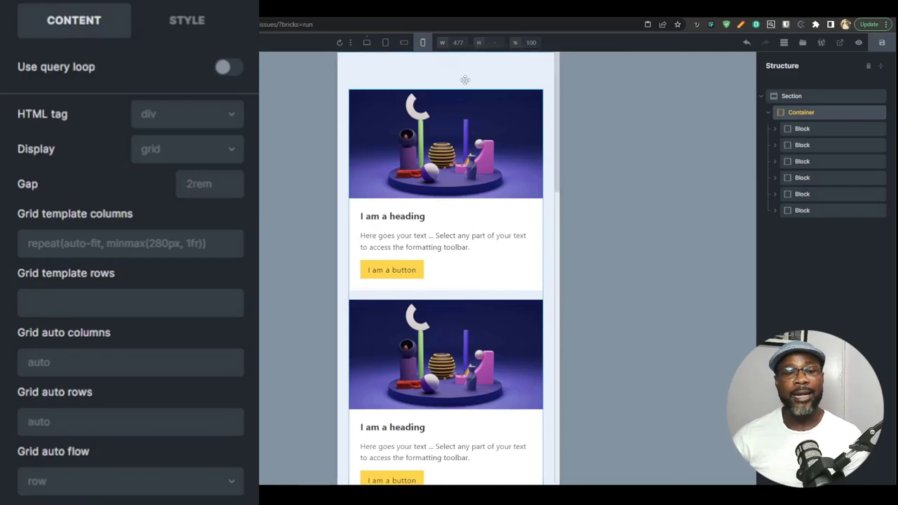
{"action": "left_click", "coordinate": [366, 42]}
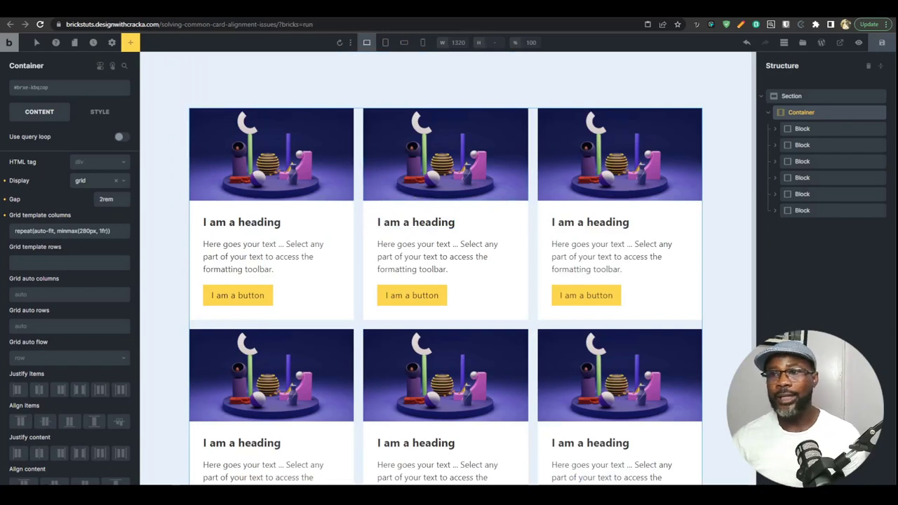
Open the page's front-end preview, narrow the responsive viewport to 932 px to inspect the card grid, and widen it again
{"action": "left_click", "coordinate": [840, 42]}
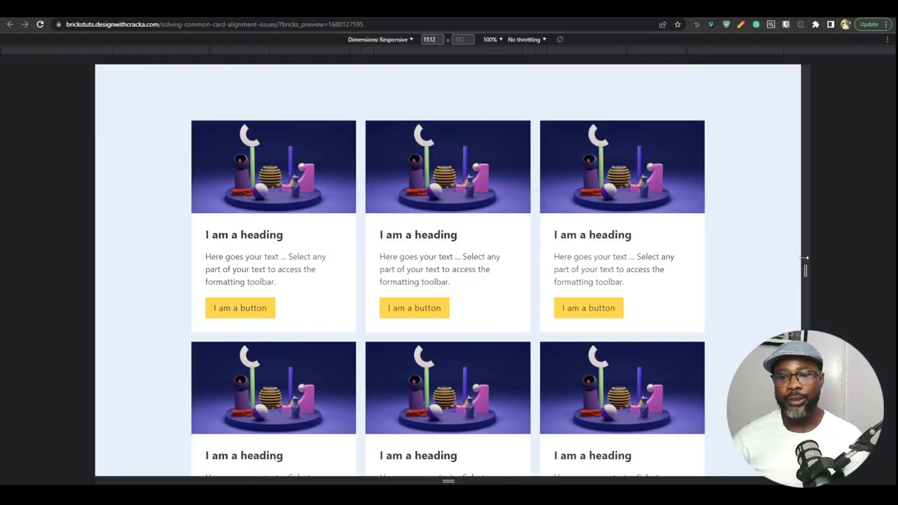
{"action": "left_click_drag", "start_coordinate": [805, 270], "coordinate": [670, 268]}
{"action": "scroll", "coordinate": [606, 237], "scroll_direction": "down", "scroll_amount": 1}
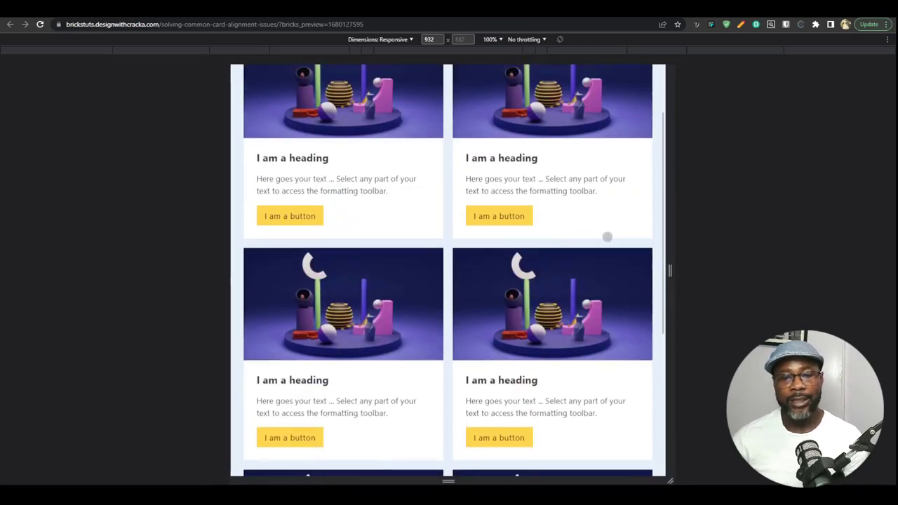
{"action": "scroll", "coordinate": [631, 245], "scroll_direction": "up", "scroll_amount": 1}
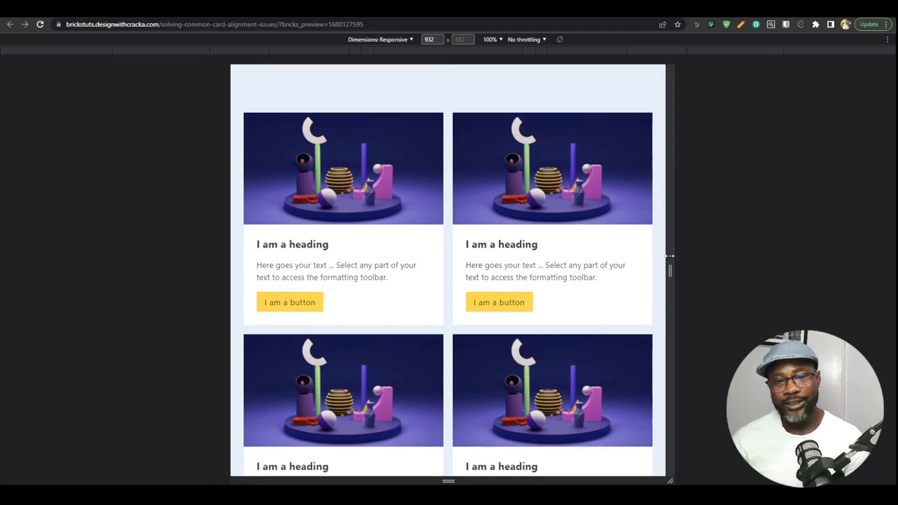
{"action": "left_click_drag", "start_coordinate": [669, 257], "coordinate": [772, 269]}
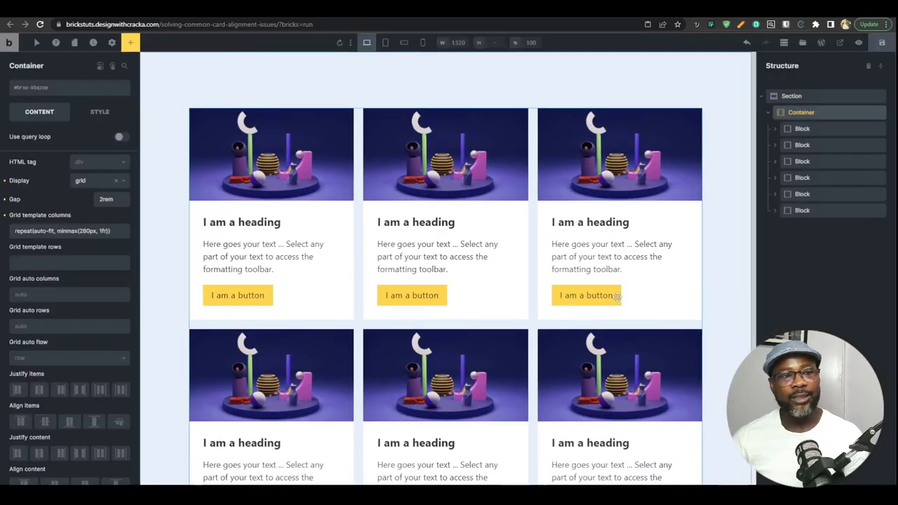